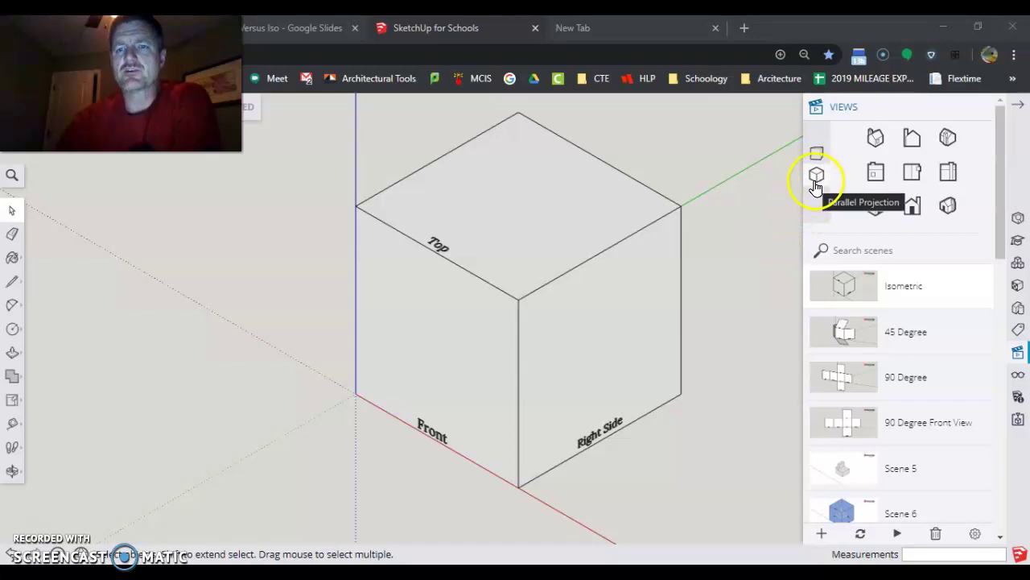
Put the labelled cube in Parallel Projection from the Iso standard view, zoomed in to fill the window
{"action": "left_click", "coordinate": [816, 157]}
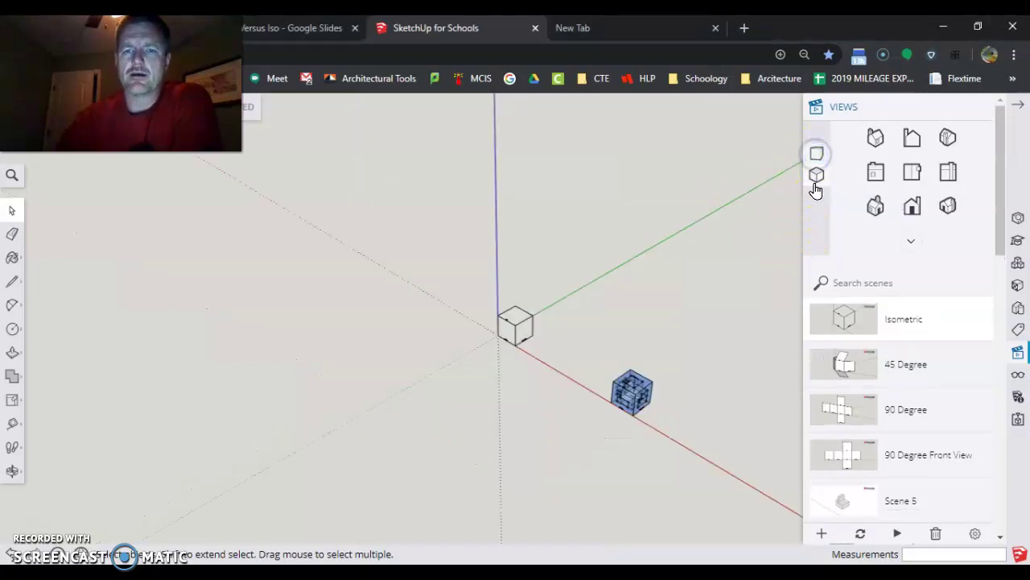
{"action": "left_click", "coordinate": [817, 173]}
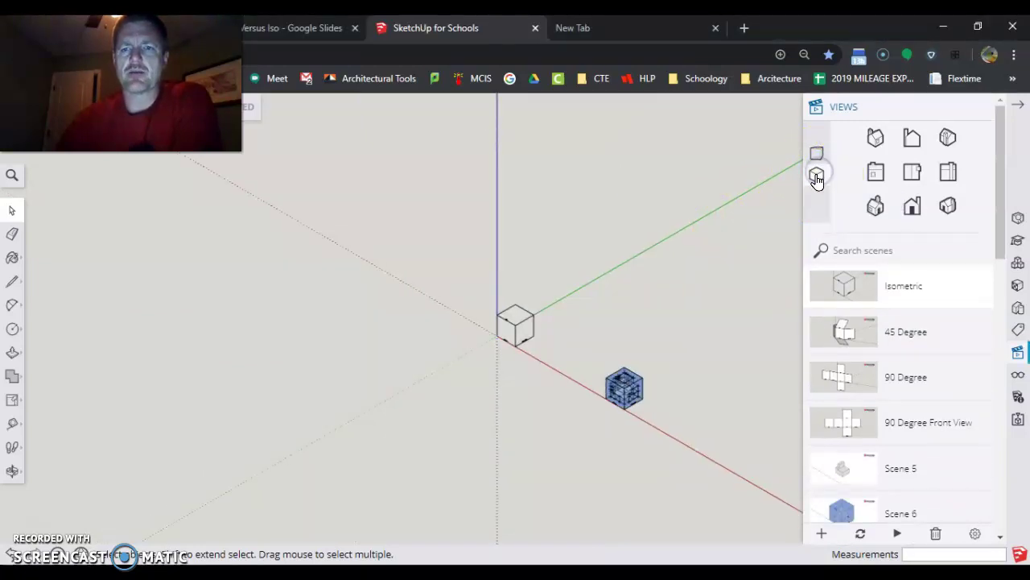
{"action": "scroll", "coordinate": [501, 322], "scroll_direction": "up", "scroll_amount": 6}
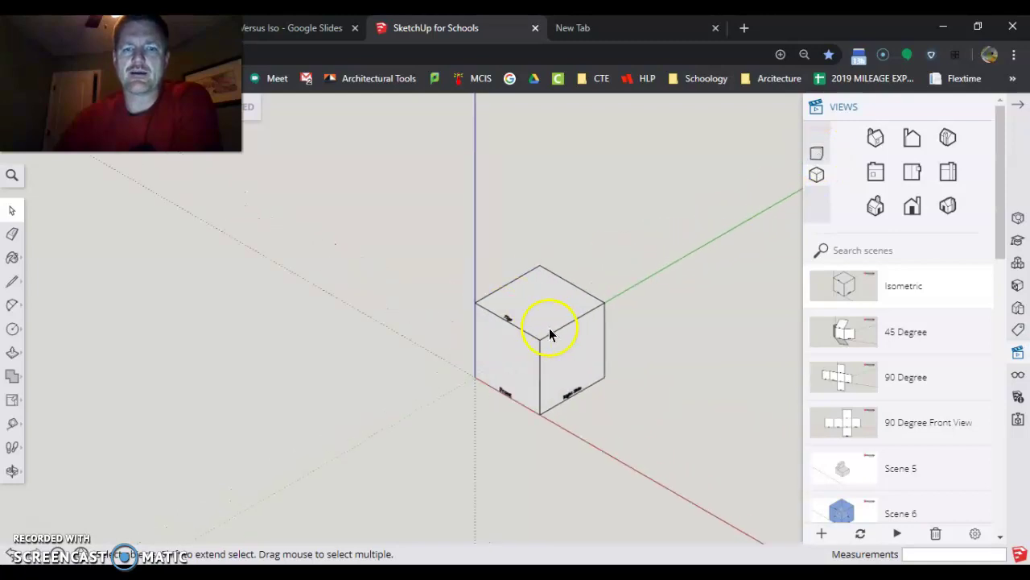
{"action": "left_click", "coordinate": [817, 155]}
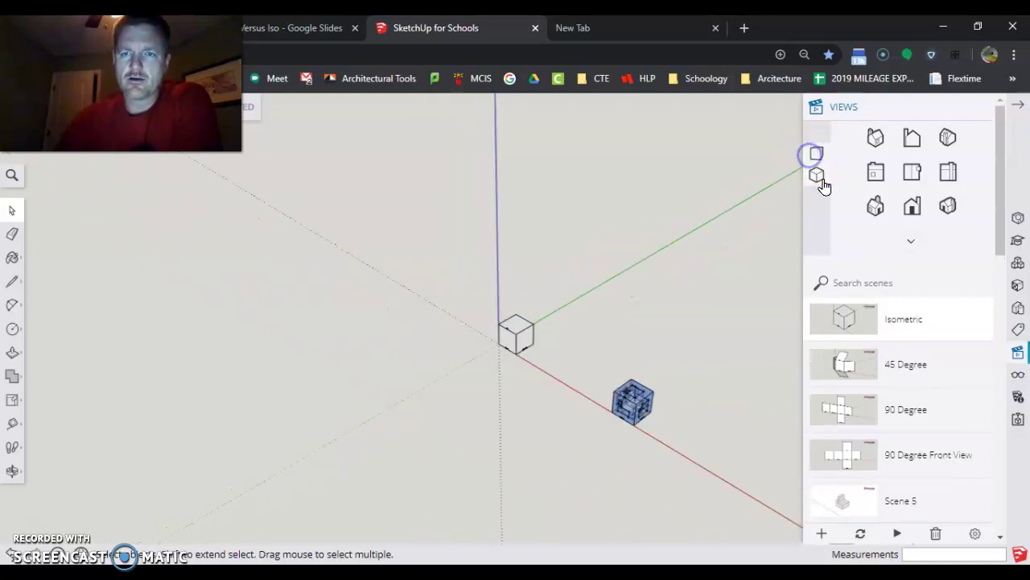
{"action": "scroll", "coordinate": [515, 342], "scroll_direction": "up", "scroll_amount": 6}
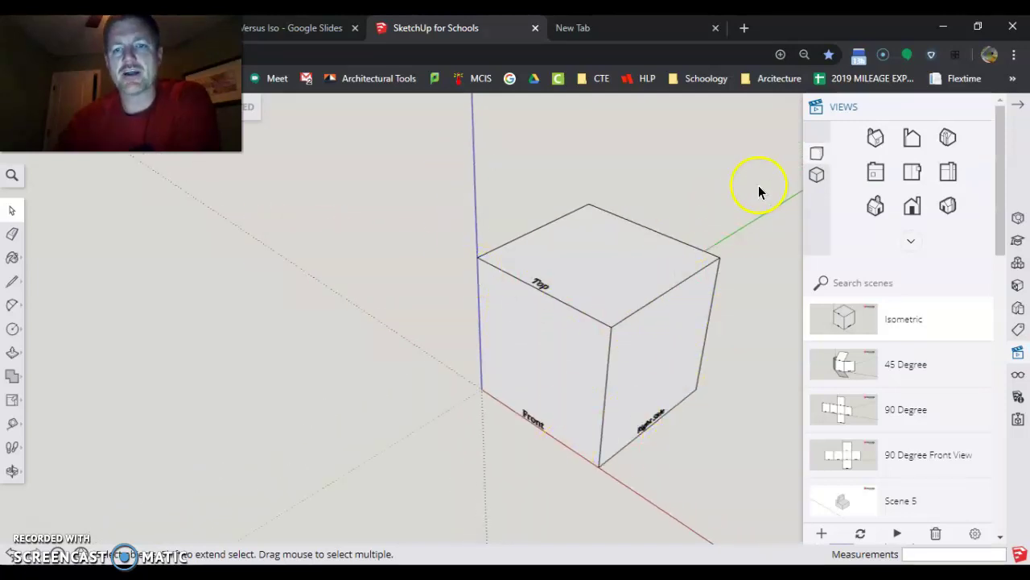
{"action": "left_click", "coordinate": [818, 177]}
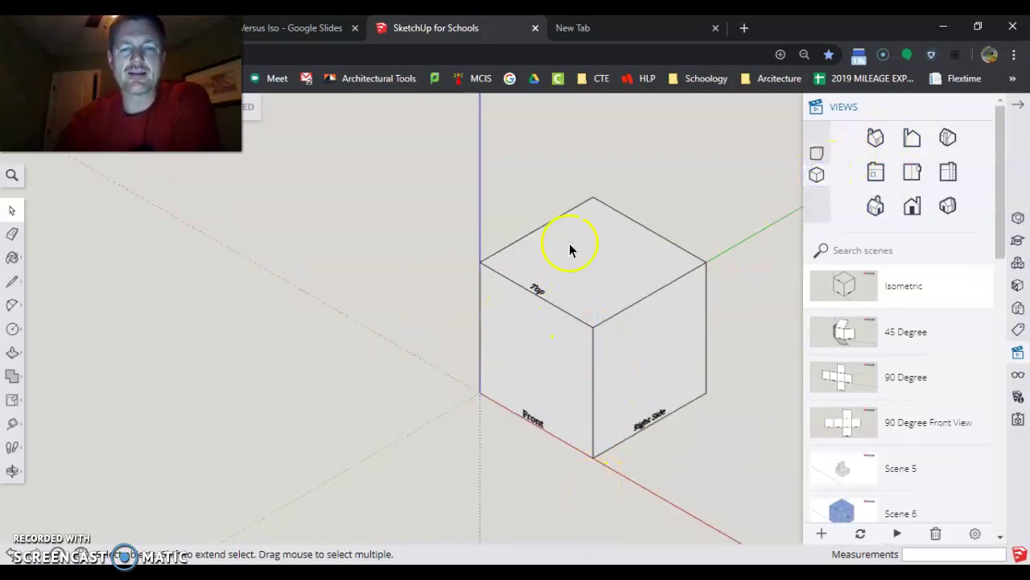
{"action": "left_click", "coordinate": [947, 206]}
{"action": "scroll", "coordinate": [679, 444], "scroll_direction": "up", "scroll_amount": 3}
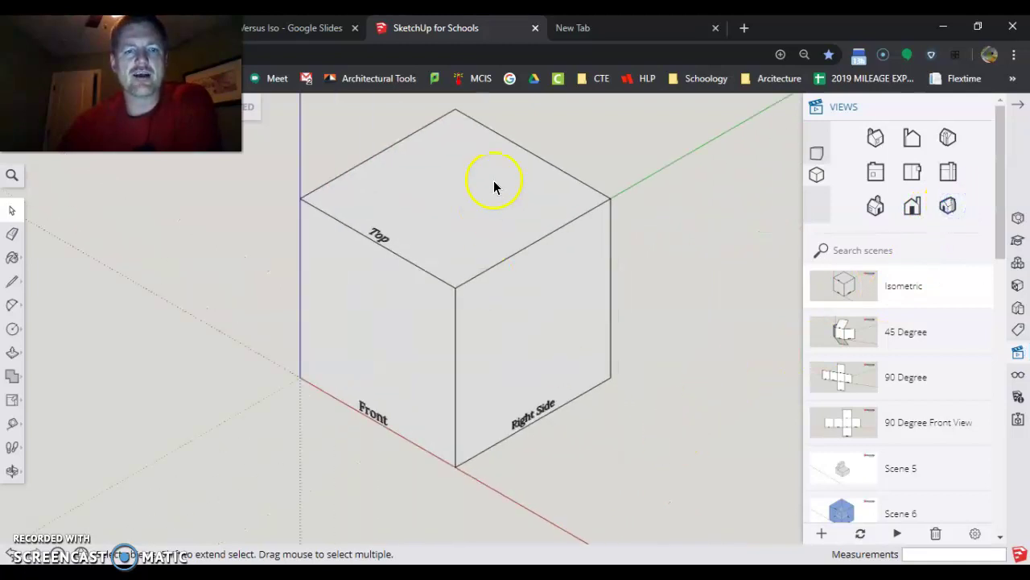
{"action": "scroll", "coordinate": [478, 120], "scroll_direction": "up", "scroll_amount": 1}
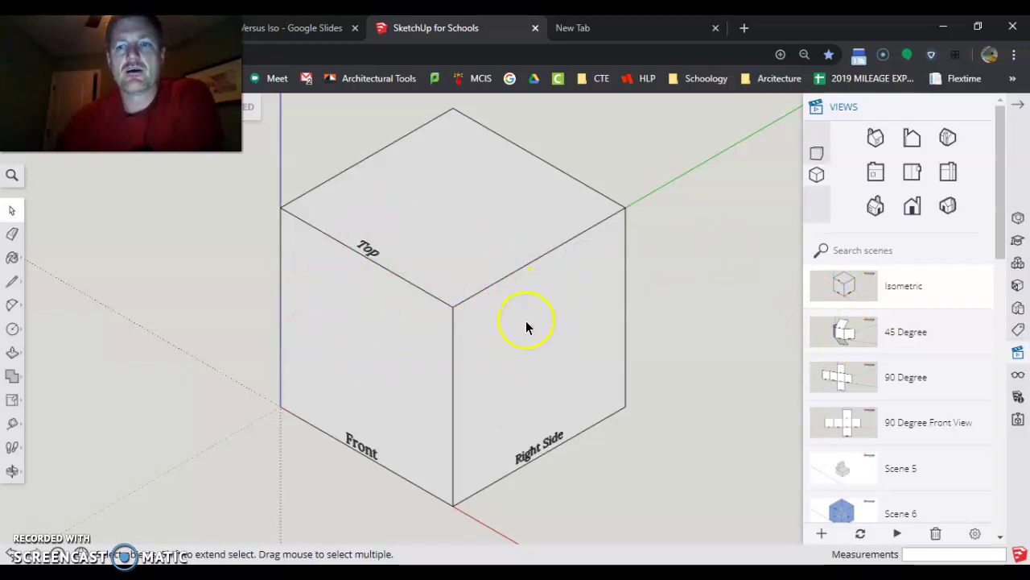
Play the 45 Degree, 90 Degree and 90 Degree Front View scenes to lay the cube out flat
{"action": "left_click", "coordinate": [850, 332]}
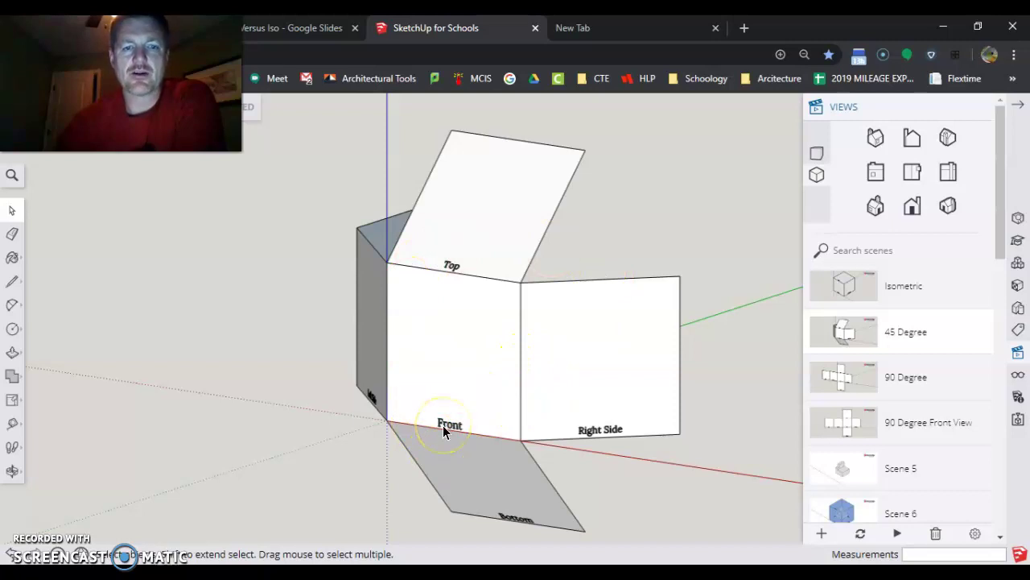
{"action": "left_click", "coordinate": [837, 381]}
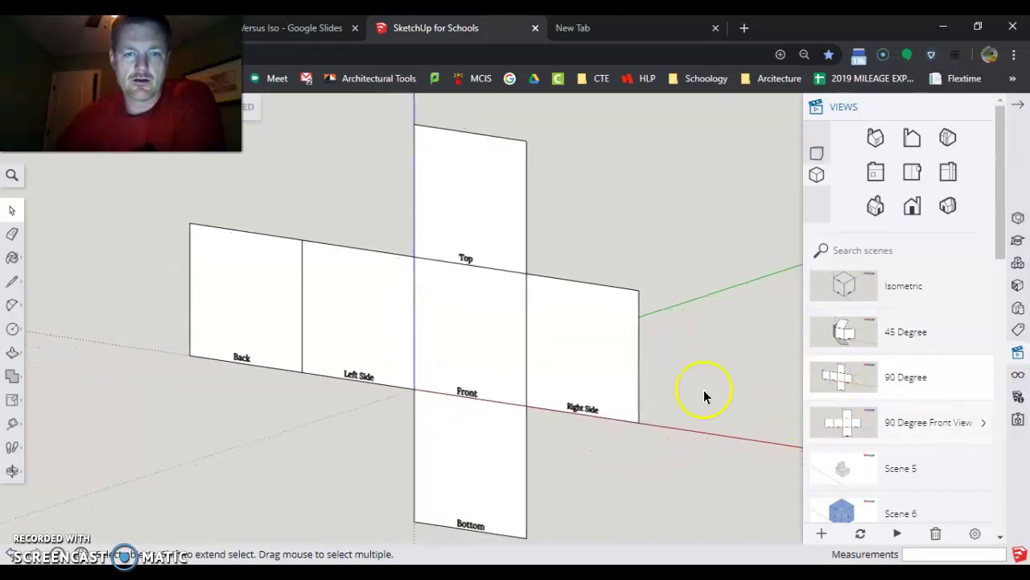
{"action": "left_click", "coordinate": [842, 422]}
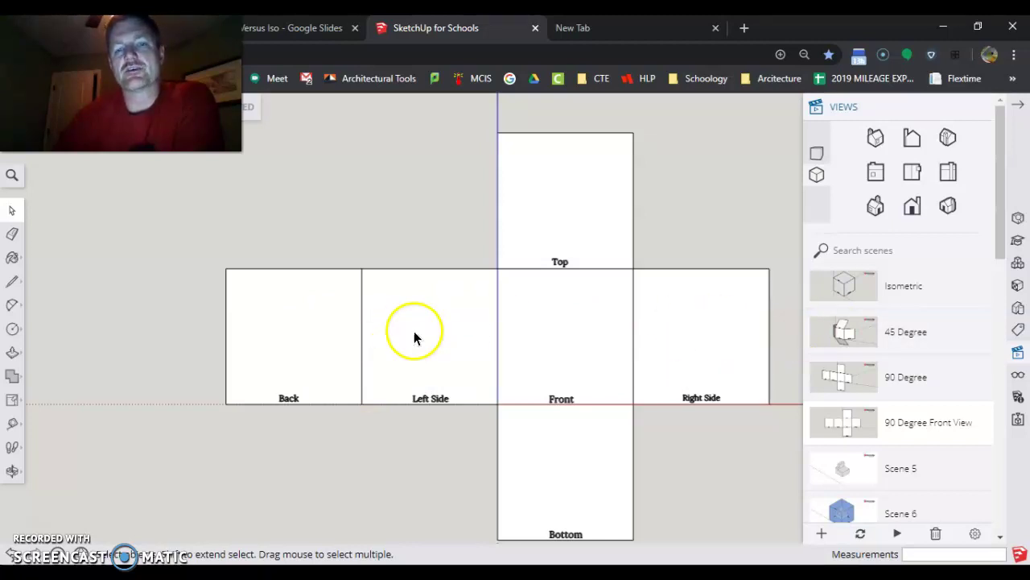
Go from the Isometric cube to the 90 Degree Front View net, then to Scene 5's stepped block
{"action": "left_click", "coordinate": [843, 286]}
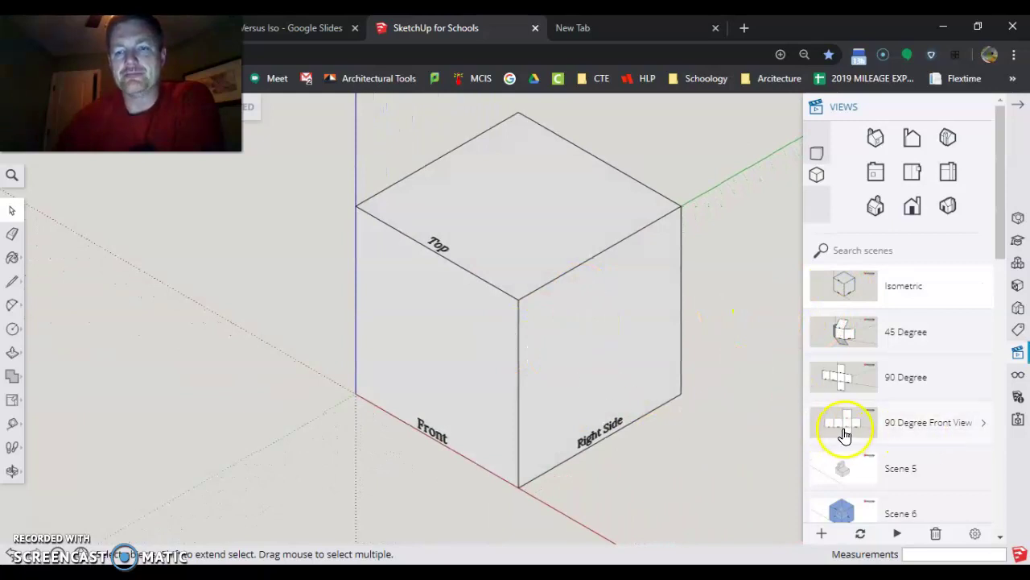
{"action": "left_click", "coordinate": [841, 425]}
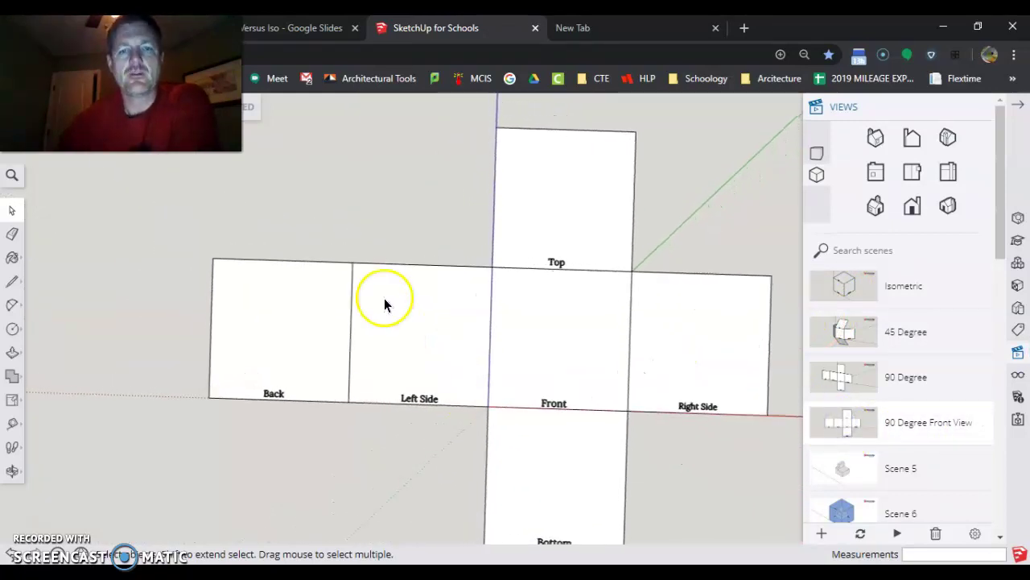
{"action": "left_click", "coordinate": [848, 474]}
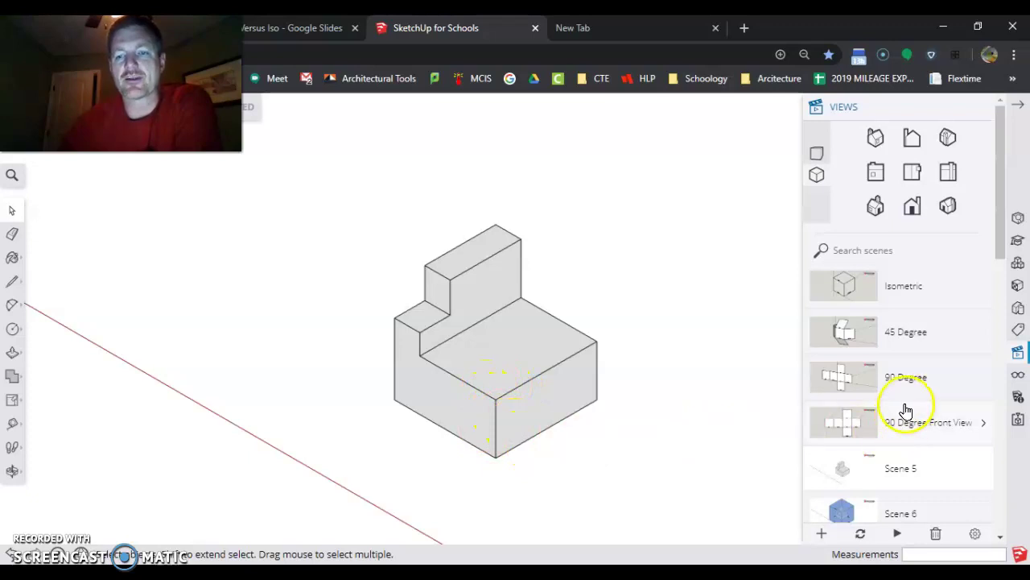
Cycle through Scene 6, Scene 5 and the front net, ending on Scene 6's block inside the glass box
{"action": "scroll", "coordinate": [905, 410], "scroll_direction": "down", "scroll_amount": 3}
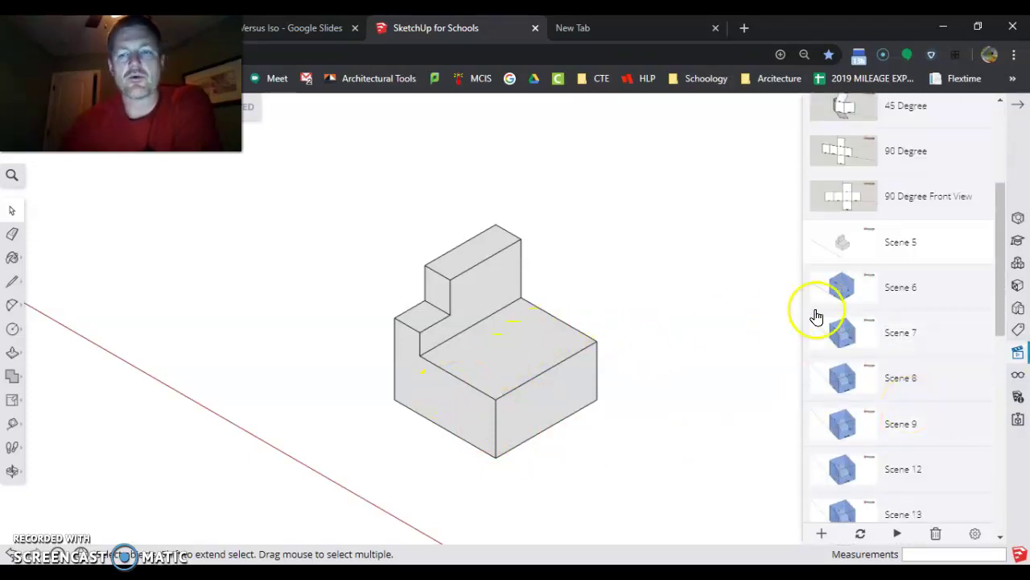
{"action": "left_click", "coordinate": [844, 290]}
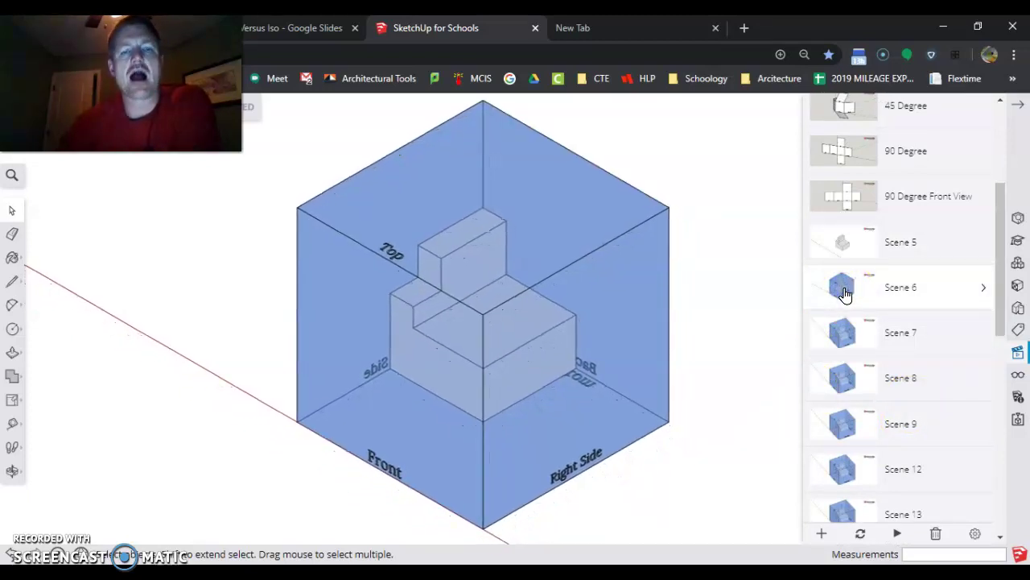
{"action": "left_click", "coordinate": [842, 288]}
{"action": "left_click", "coordinate": [682, 364]}
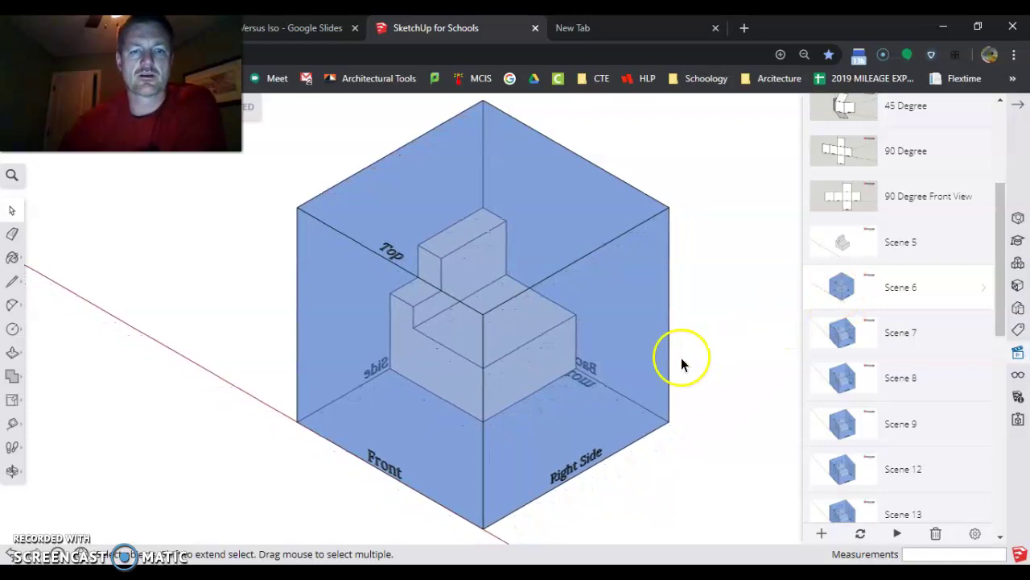
{"action": "left_click", "coordinate": [842, 240]}
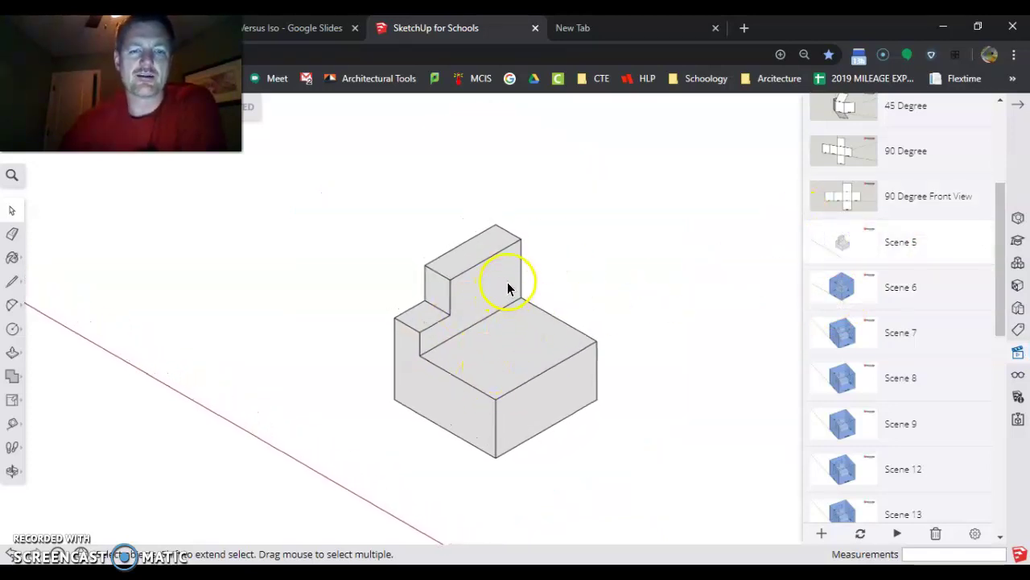
{"action": "left_click", "coordinate": [847, 203]}
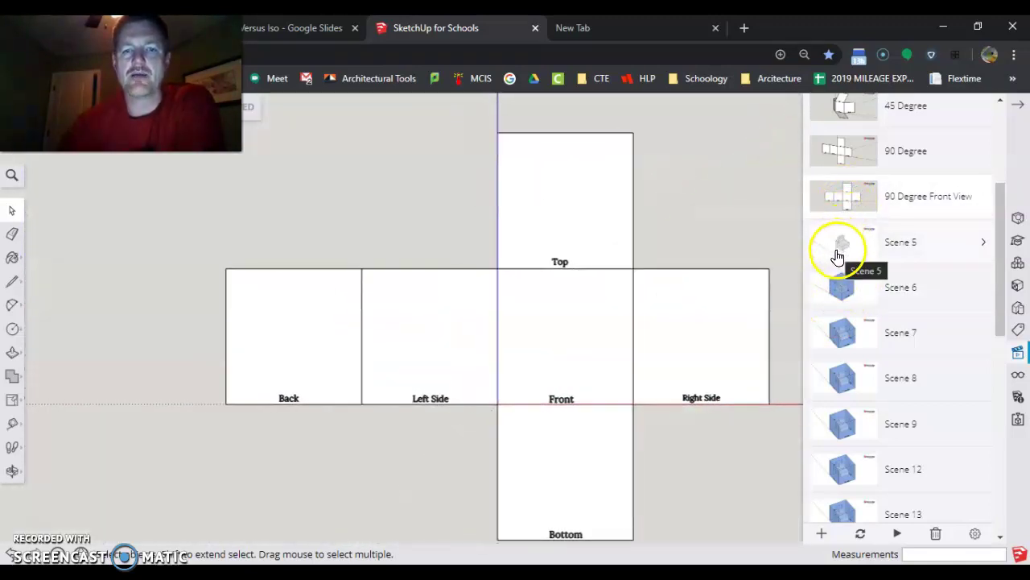
{"action": "left_click", "coordinate": [839, 248]}
{"action": "left_click", "coordinate": [846, 288]}
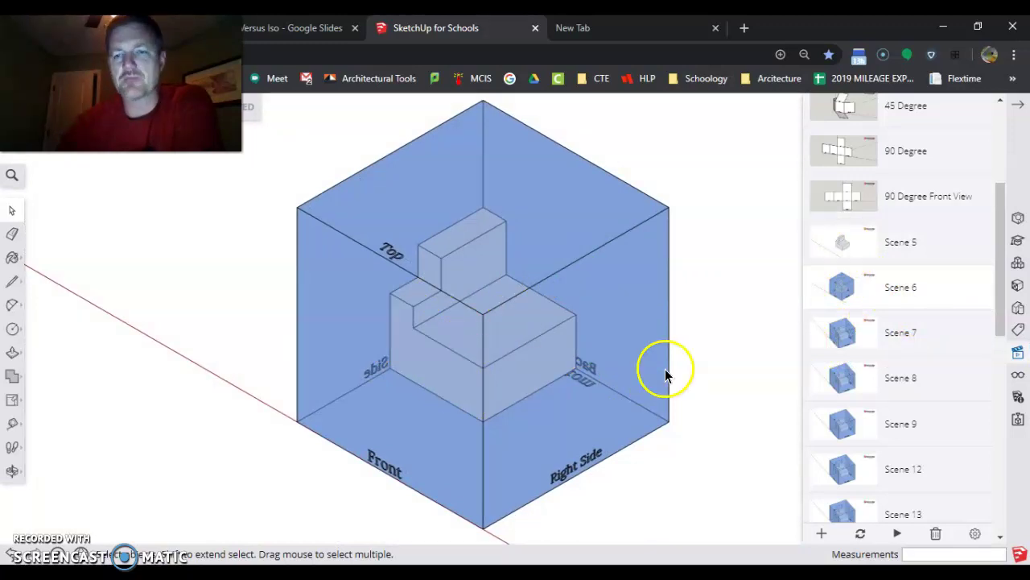
Advance through the first projection scenes, projecting the stepped object onto the back face
{"action": "left_click", "coordinate": [842, 332]}
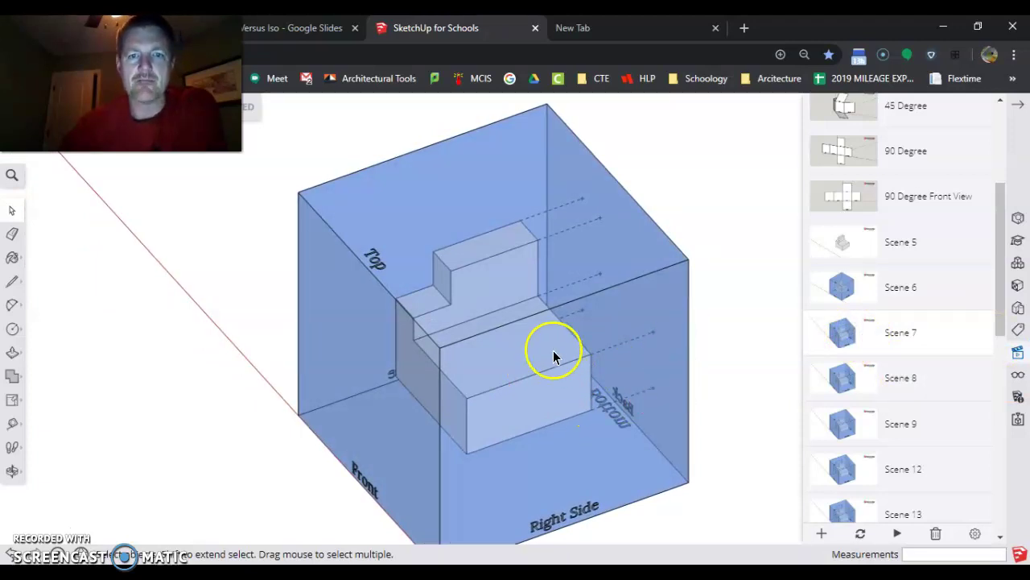
{"action": "left_click", "coordinate": [837, 377]}
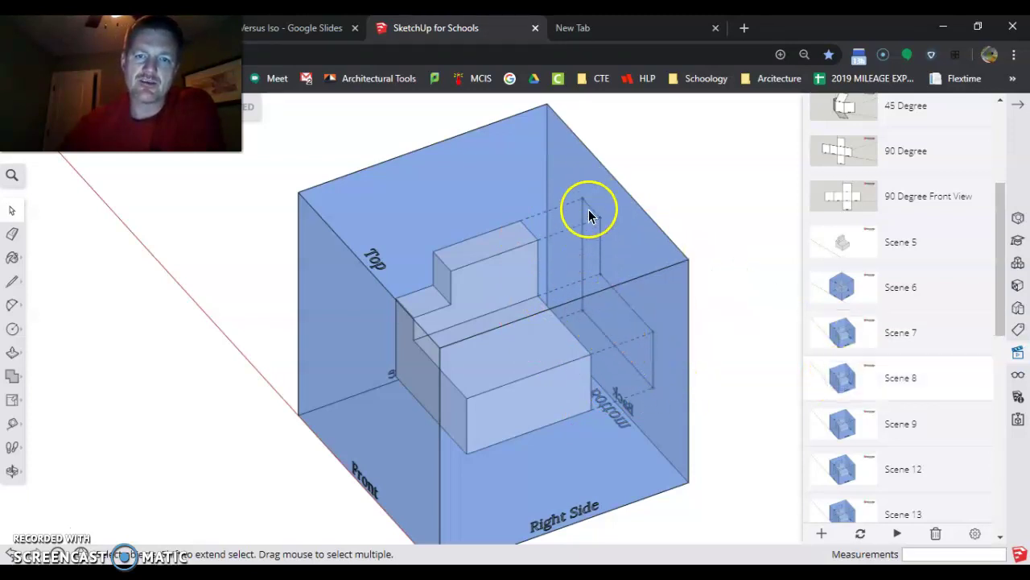
{"action": "left_click", "coordinate": [837, 425]}
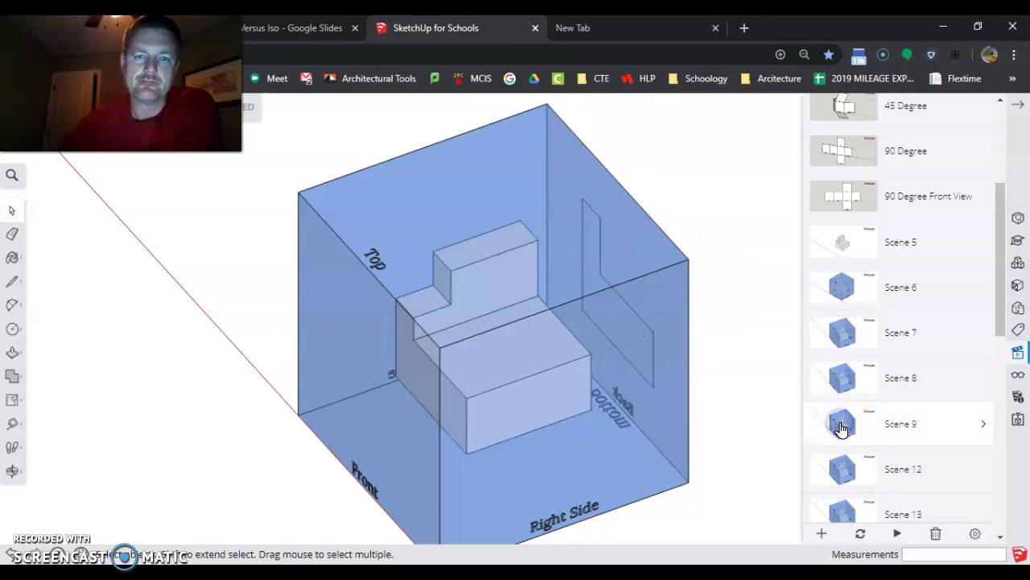
{"action": "left_click", "coordinate": [847, 473]}
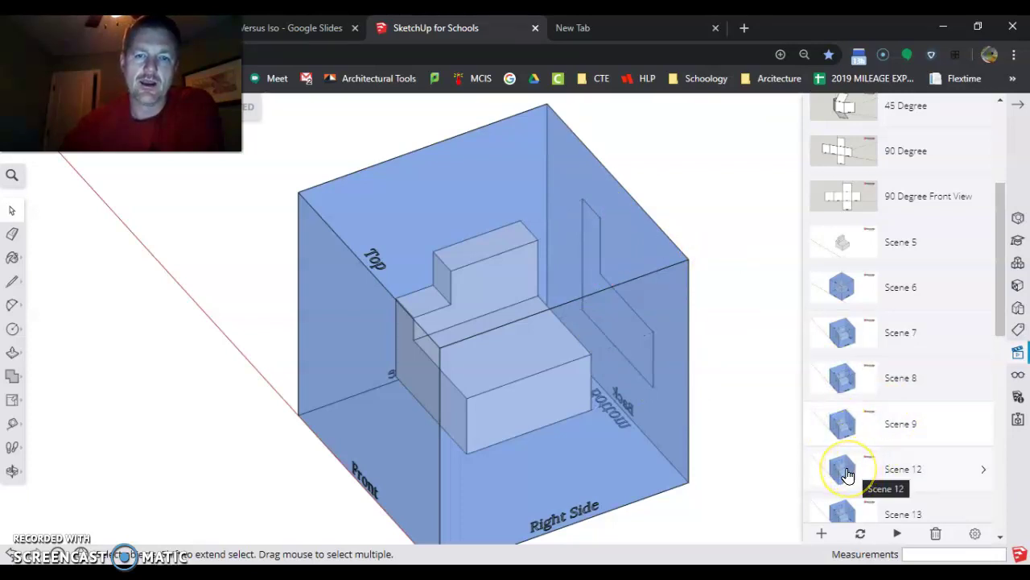
{"action": "left_click", "coordinate": [847, 473]}
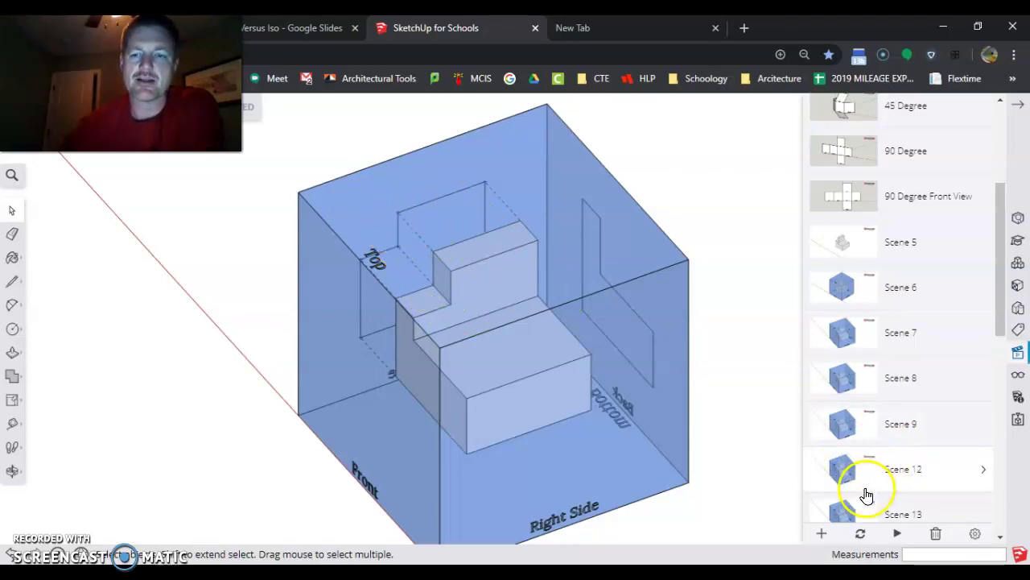
{"action": "scroll", "coordinate": [853, 463], "scroll_direction": "down", "scroll_amount": 1}
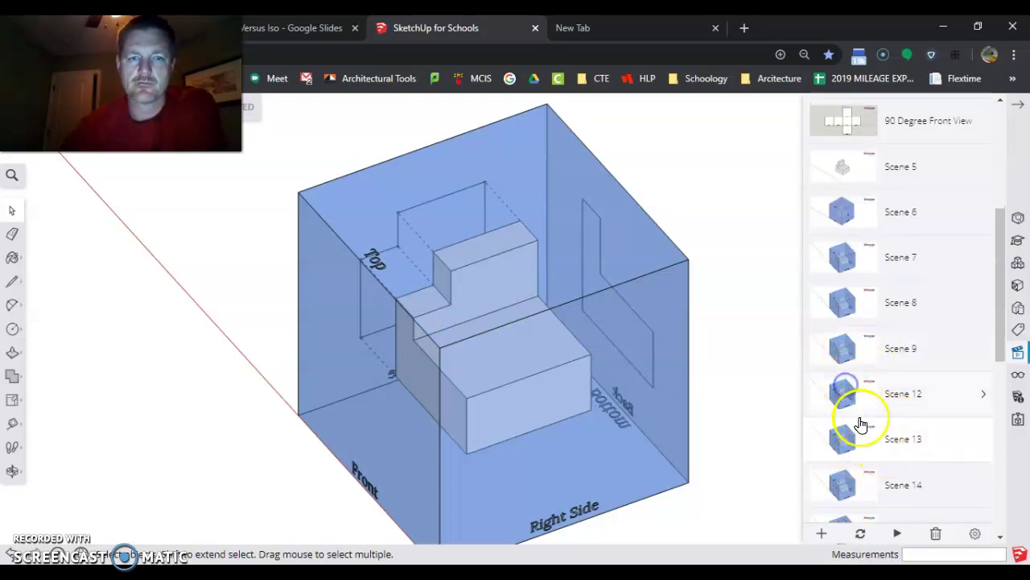
Advance through Scenes 13, 14, 15 and 22, projecting the outline onto the top face
{"action": "left_click", "coordinate": [853, 443]}
{"action": "left_click", "coordinate": [847, 484]}
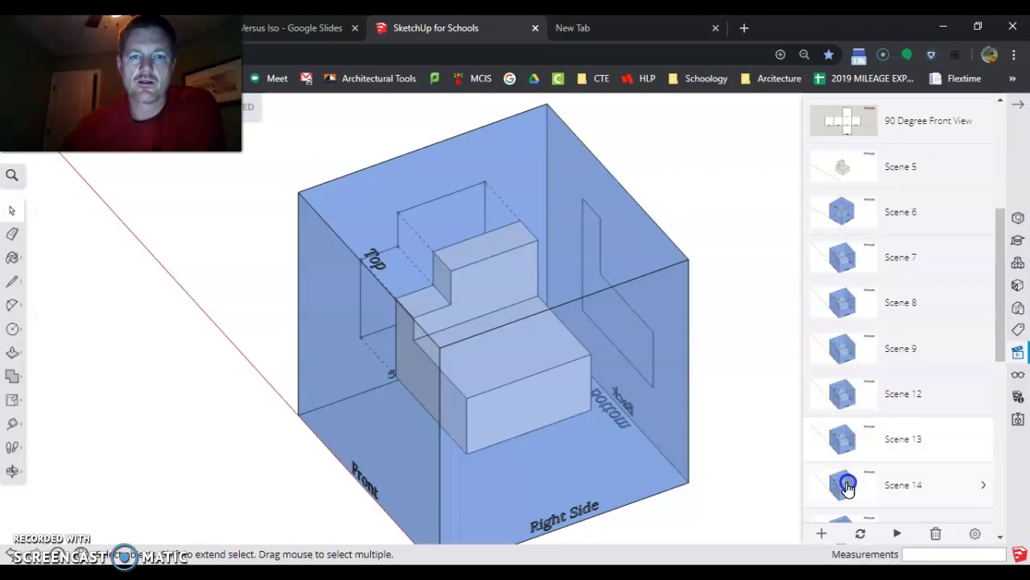
{"action": "scroll", "coordinate": [845, 463], "scroll_direction": "down", "scroll_amount": 1}
{"action": "left_click", "coordinate": [842, 412]}
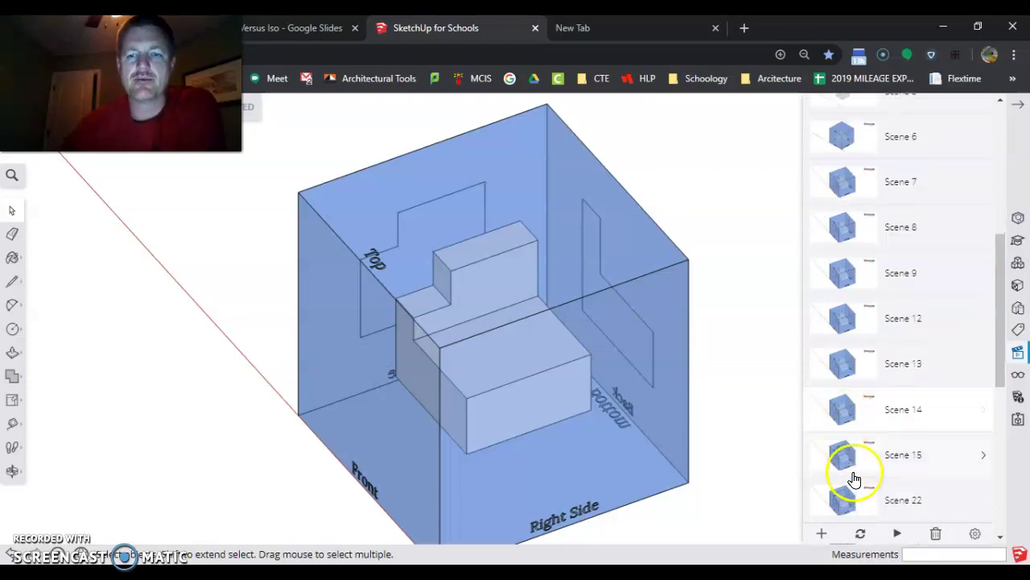
{"action": "left_click", "coordinate": [847, 456]}
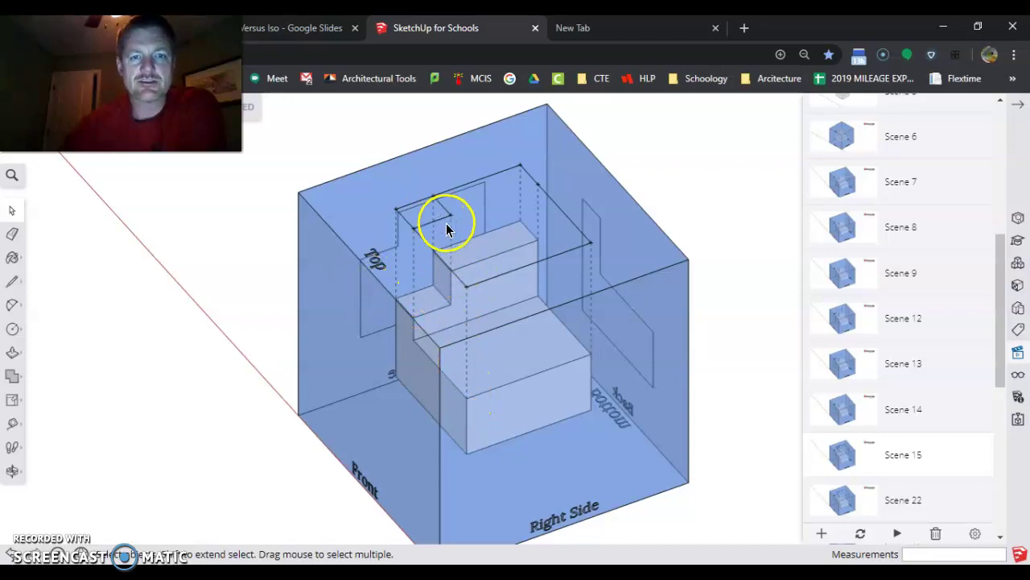
{"action": "left_click", "coordinate": [850, 504]}
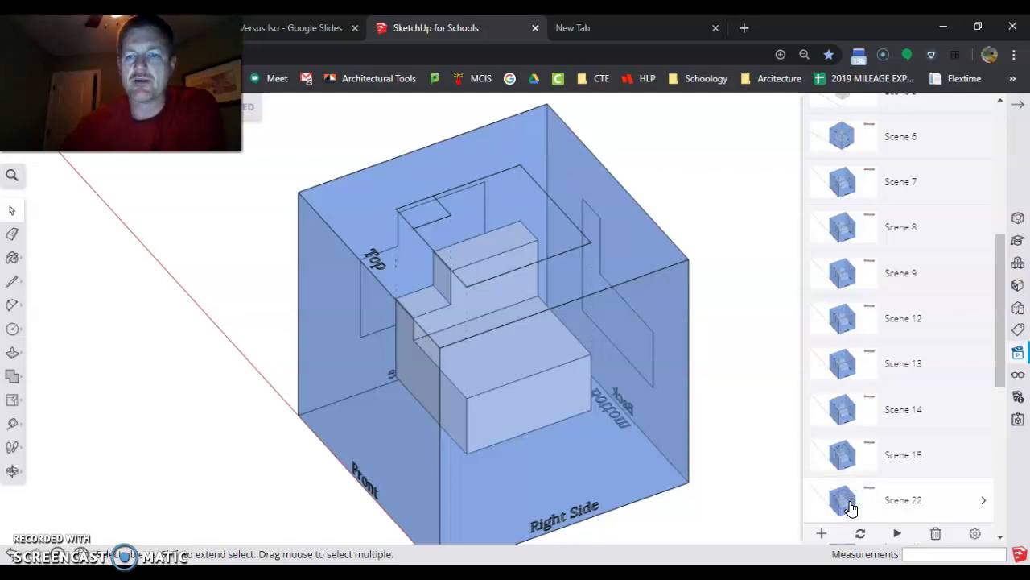
{"action": "scroll", "coordinate": [851, 508], "scroll_direction": "down", "scroll_amount": 1}
Step through Scenes 16 to 20 and 23, projecting onto the right, bottom and left faces
{"action": "left_click", "coordinate": [842, 478]}
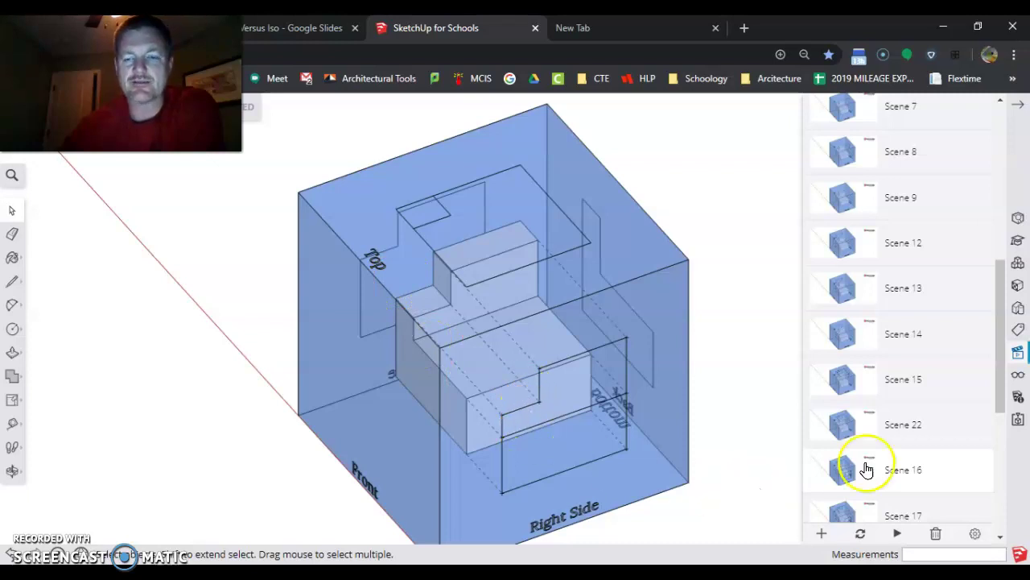
{"action": "scroll", "coordinate": [873, 479], "scroll_direction": "down", "scroll_amount": 3}
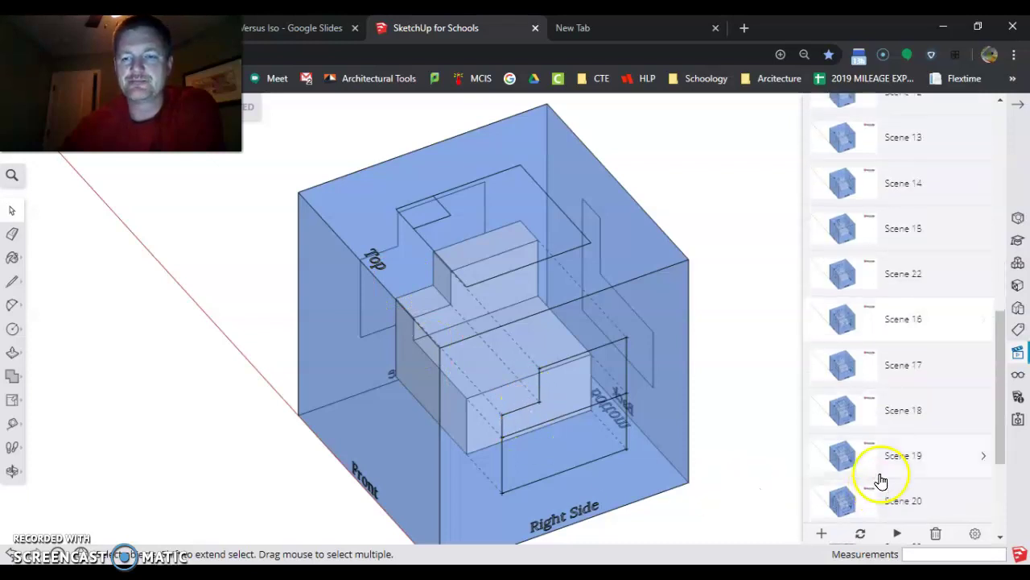
{"action": "left_click", "coordinate": [841, 366]}
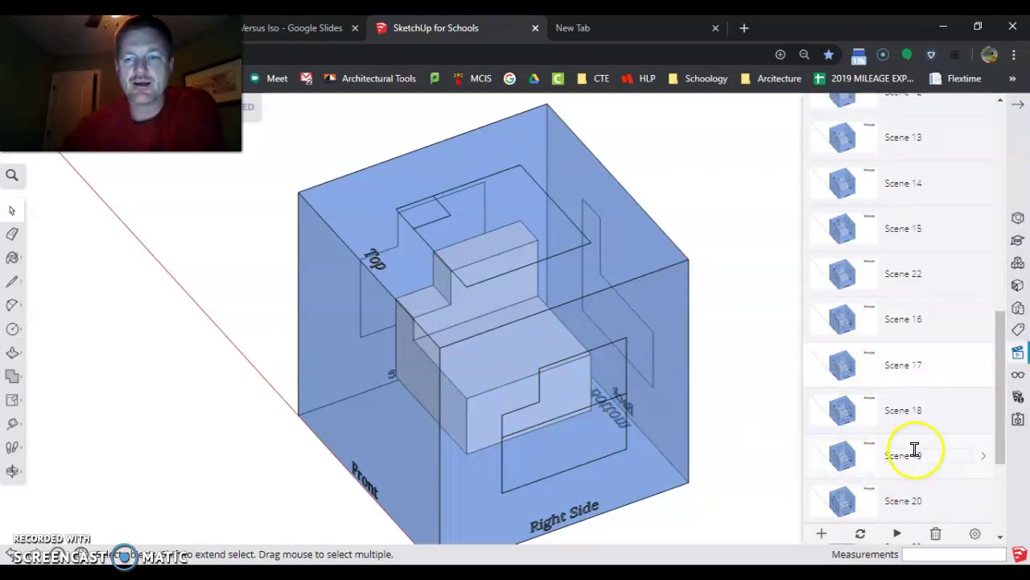
{"action": "left_click", "coordinate": [823, 414]}
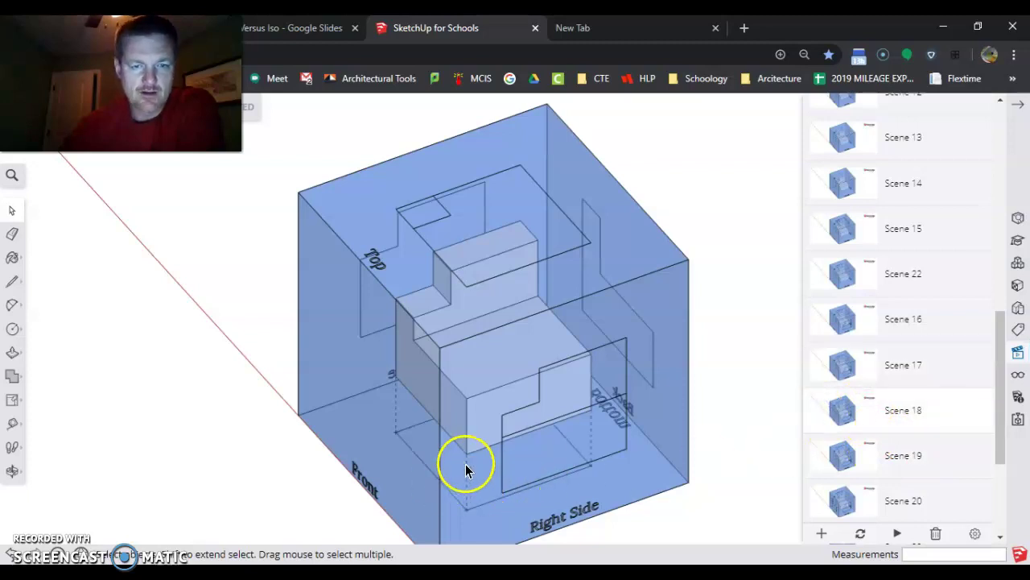
{"action": "left_click", "coordinate": [849, 463]}
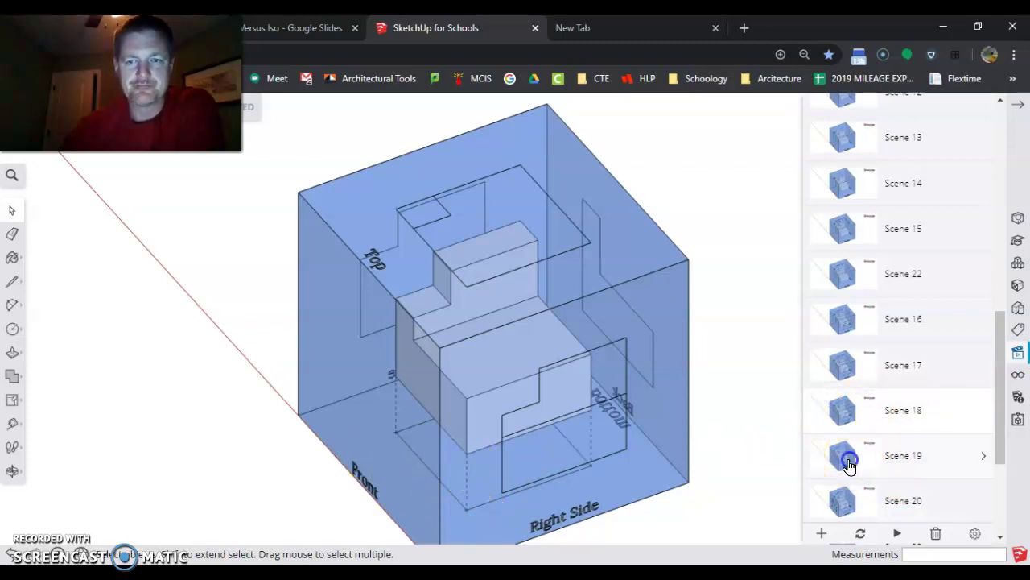
{"action": "scroll", "coordinate": [857, 467], "scroll_direction": "down", "scroll_amount": 1}
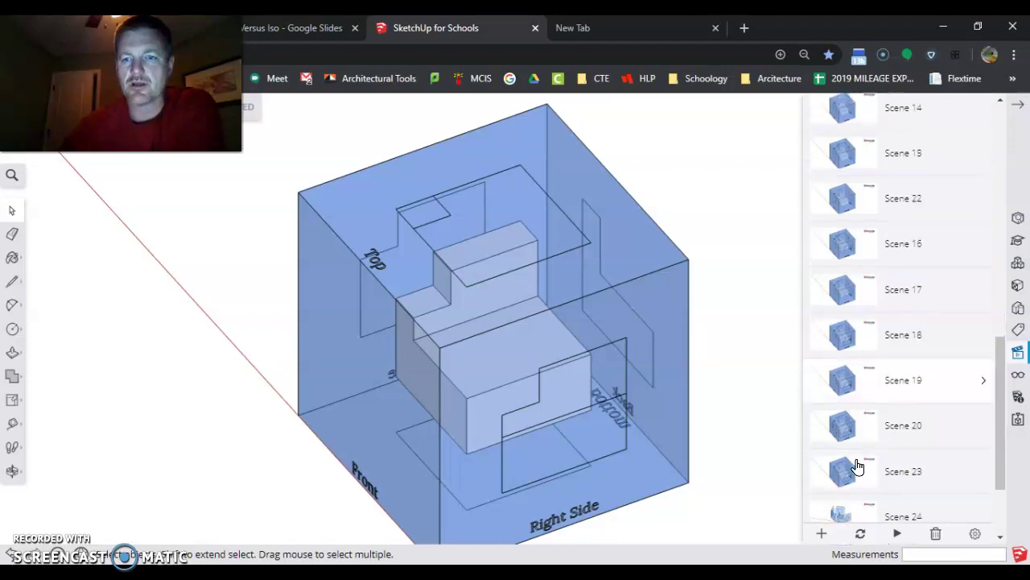
{"action": "left_click", "coordinate": [850, 430]}
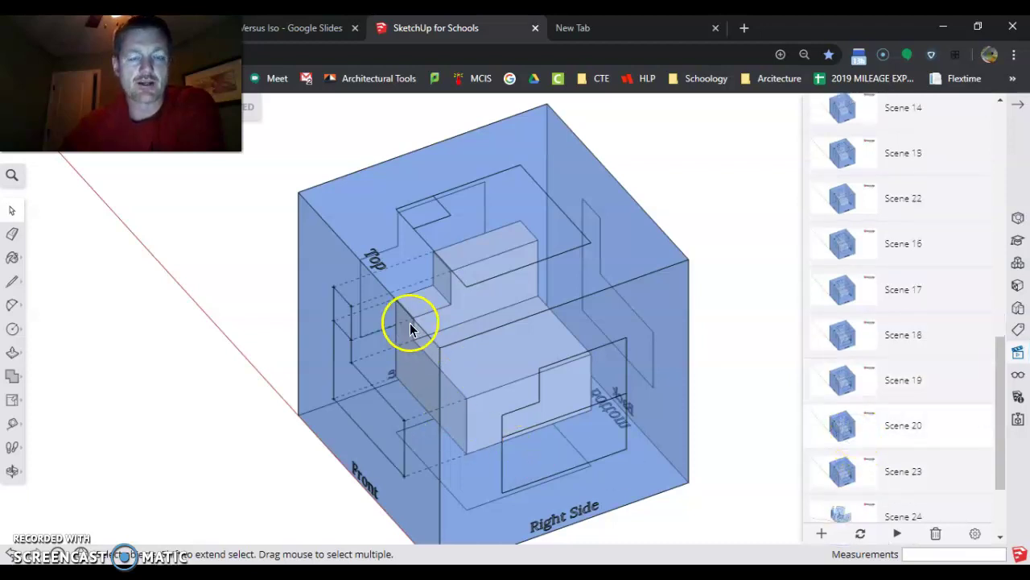
{"action": "left_click", "coordinate": [843, 473]}
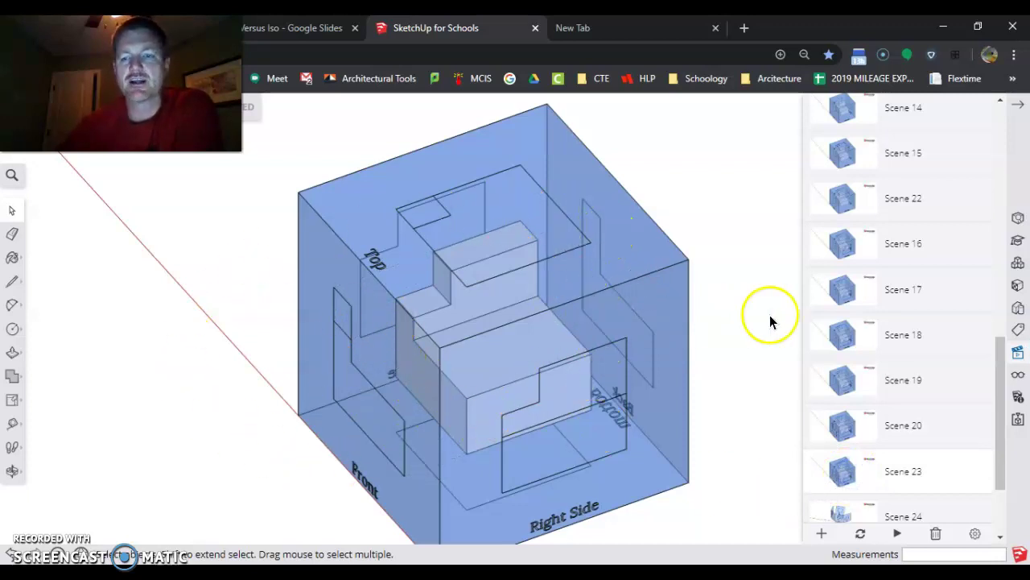
{"action": "scroll", "coordinate": [891, 409], "scroll_direction": "down", "scroll_amount": 1}
Play Scene 24 and then Scene 11 to hinge the glass box open and flatten it into six views
{"action": "left_click", "coordinate": [854, 442]}
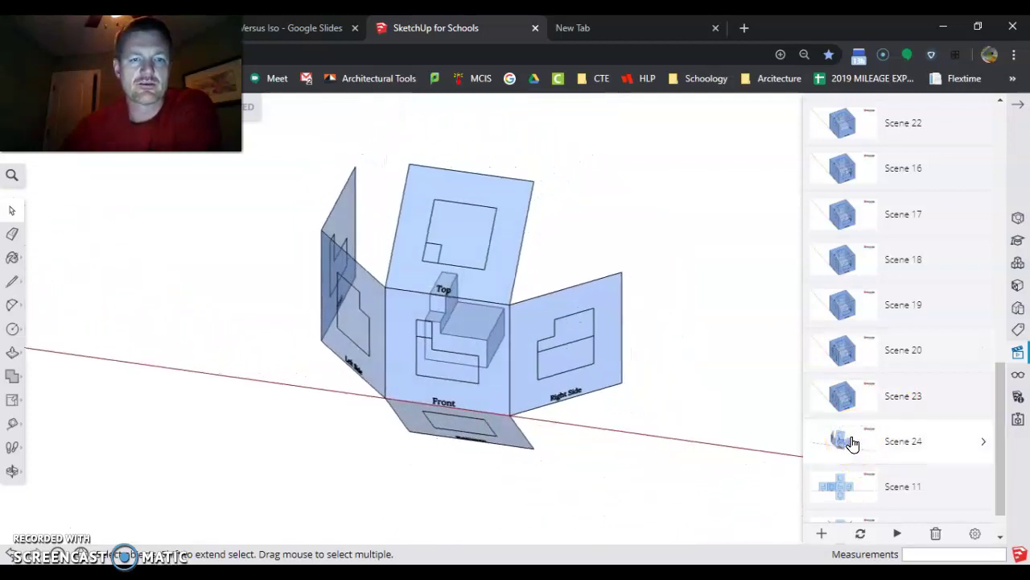
{"action": "left_click", "coordinate": [839, 491]}
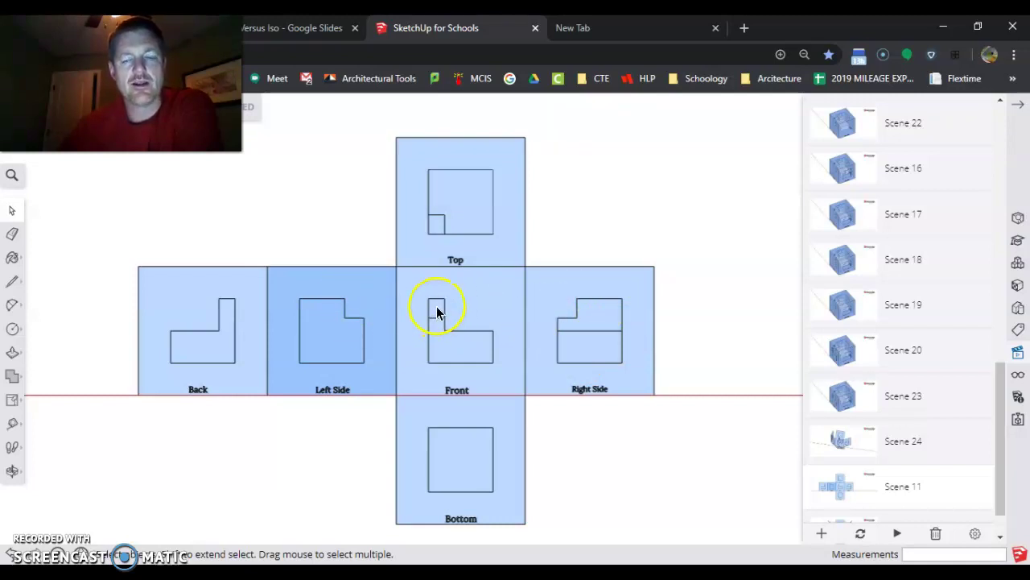
{"action": "scroll", "coordinate": [877, 471], "scroll_direction": "down", "scroll_amount": 1}
Show Scene 21, adding dashed projection lines between matching edges of the six flattened views
{"action": "left_click", "coordinate": [845, 488]}
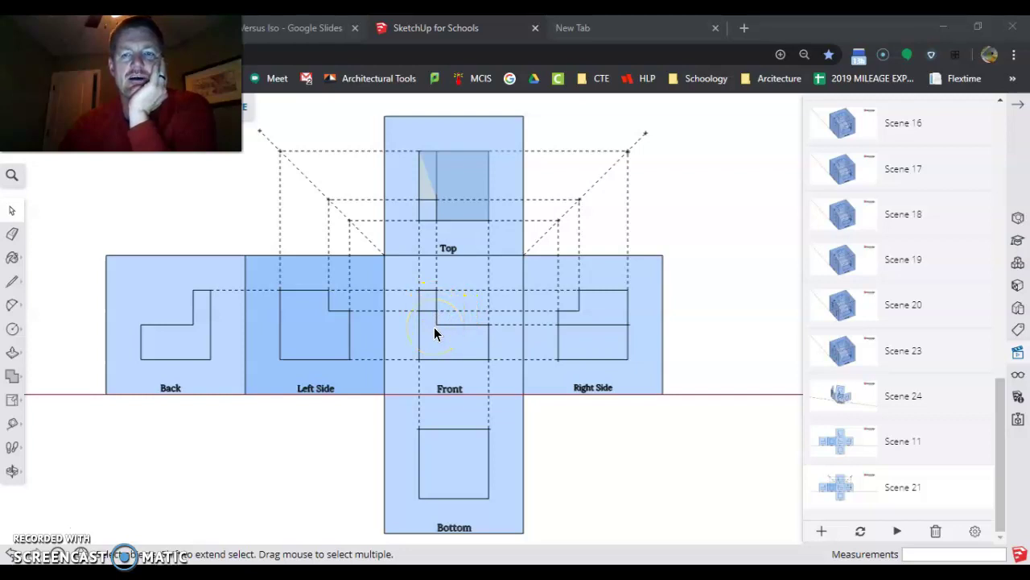
{"action": "left_click", "coordinate": [426, 363]}
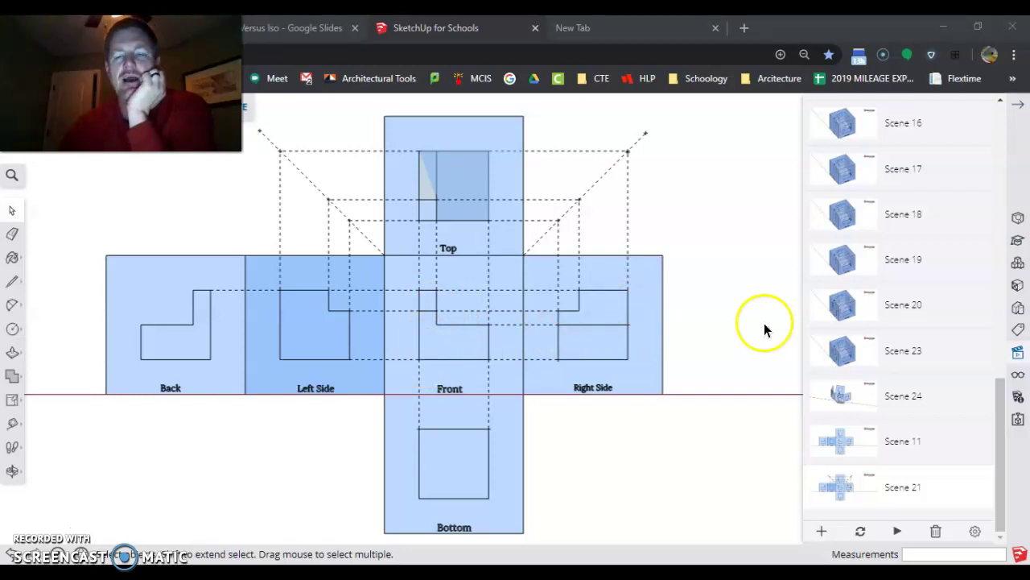
{"action": "scroll", "coordinate": [765, 322], "scroll_direction": "up", "scroll_amount": 3}
{"action": "scroll", "coordinate": [767, 298], "scroll_direction": "down", "scroll_amount": 5}
Go to the Isometric cube scene, then to the blank six-face net in the 90 Degree Front View
{"action": "scroll", "coordinate": [872, 304], "scroll_direction": "up", "scroll_amount": 10}
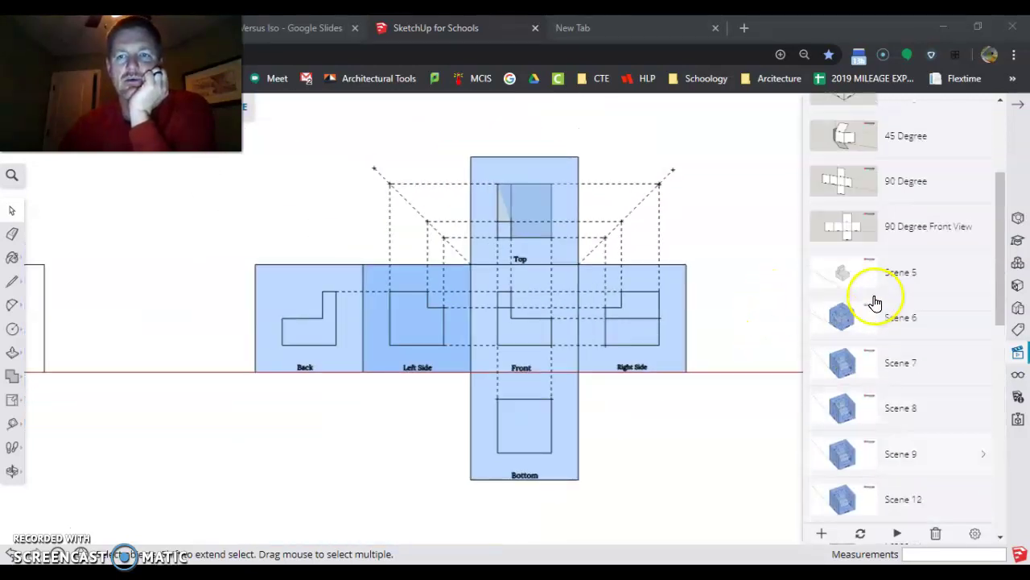
{"action": "left_click", "coordinate": [850, 288]}
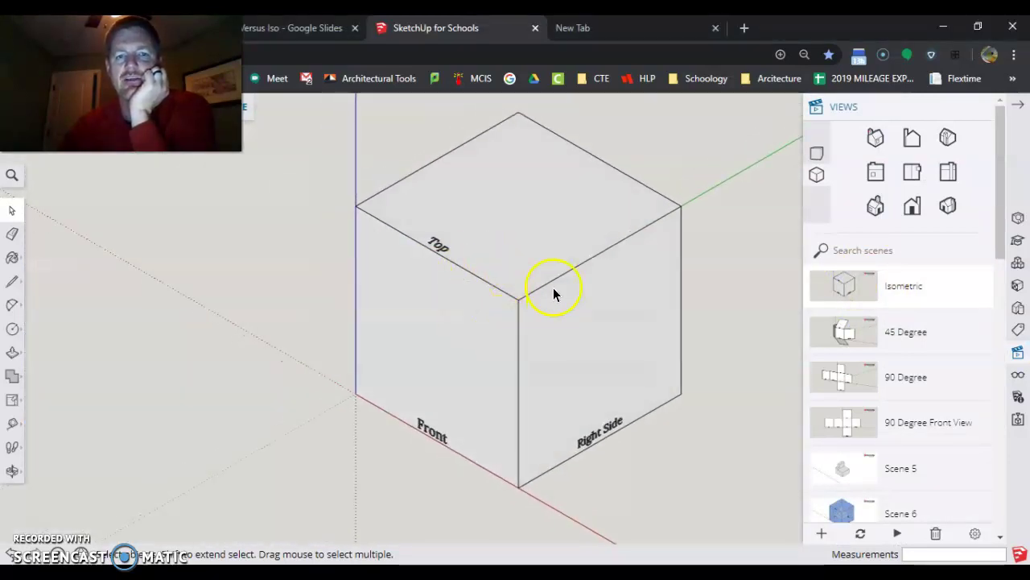
{"action": "left_click", "coordinate": [850, 421]}
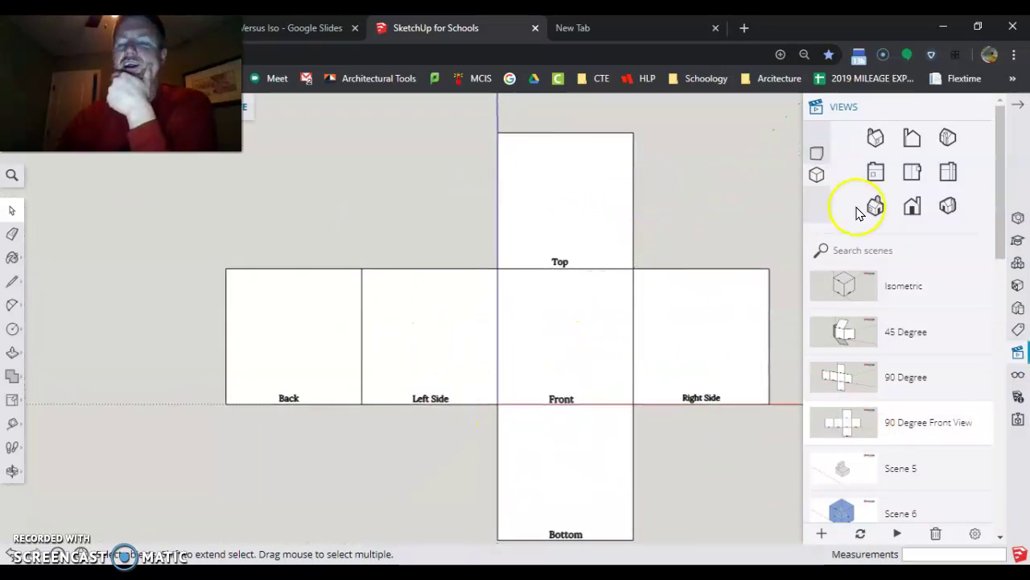
Cycle through the Iso, Front, Left and Top views, ending on the Right view zoomed to the Right Side face
{"action": "left_click", "coordinate": [949, 208]}
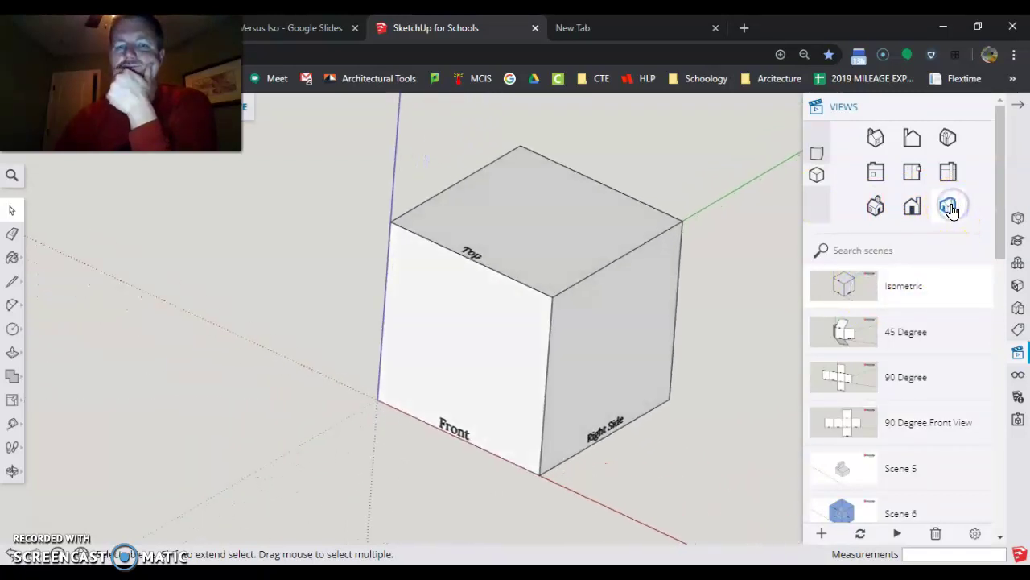
{"action": "left_click", "coordinate": [910, 207]}
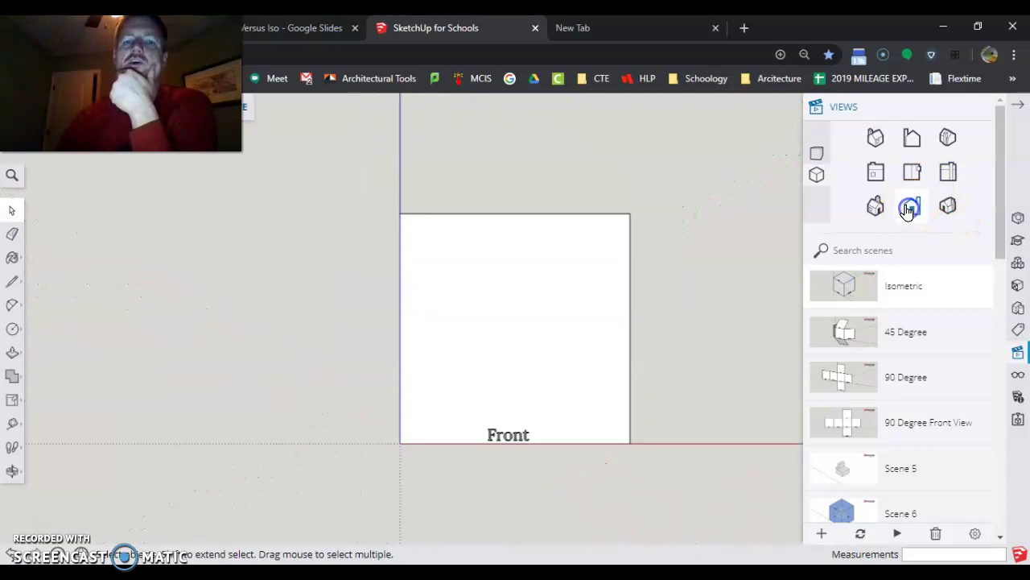
{"action": "left_click", "coordinate": [876, 171]}
{"action": "left_click", "coordinate": [912, 136]}
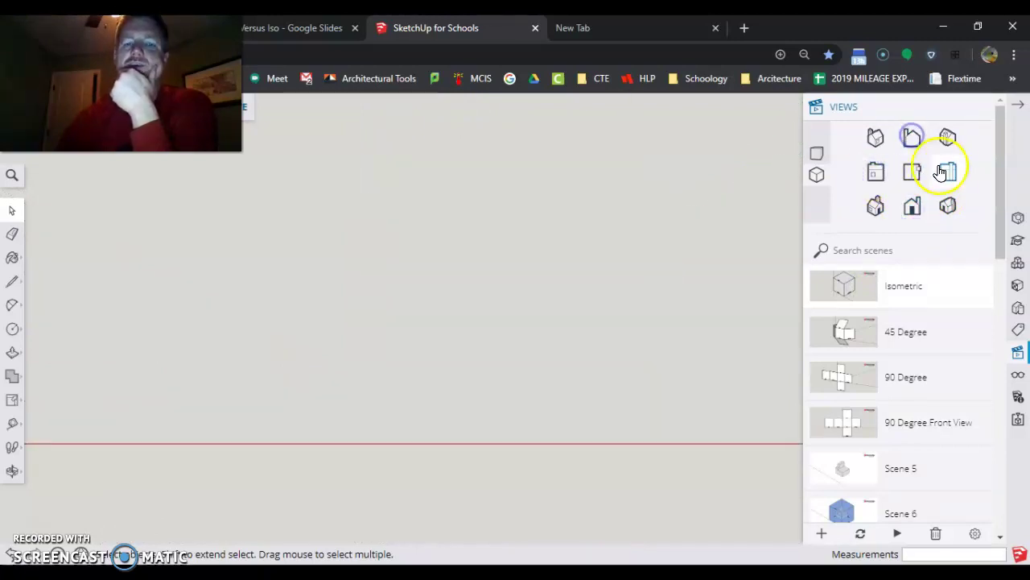
{"action": "left_click", "coordinate": [944, 173]}
{"action": "left_click", "coordinate": [913, 173]}
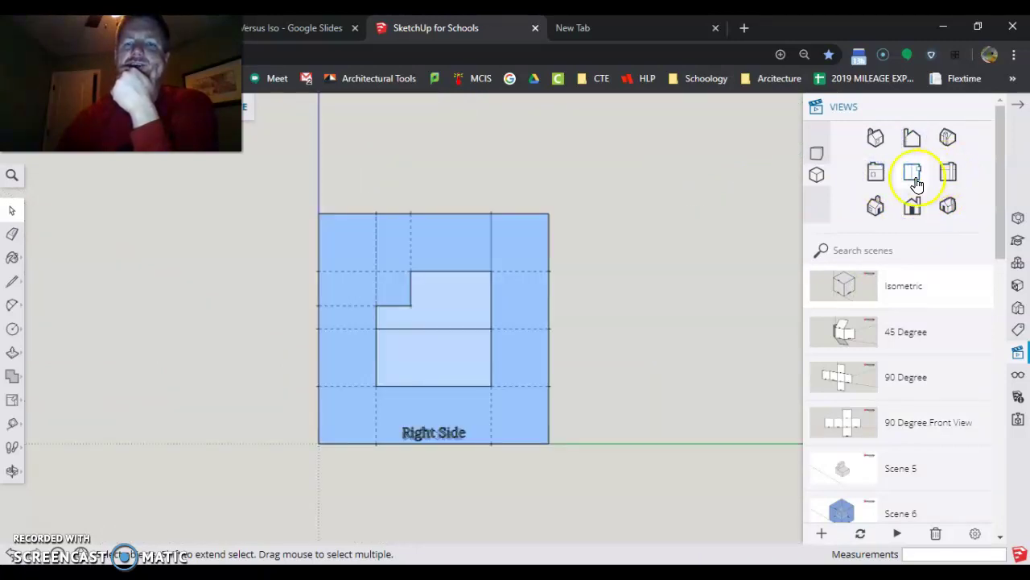
{"action": "scroll", "coordinate": [817, 252], "scroll_direction": "down", "scroll_amount": 6}
{"action": "scroll", "coordinate": [824, 287], "scroll_direction": "up", "scroll_amount": 2}
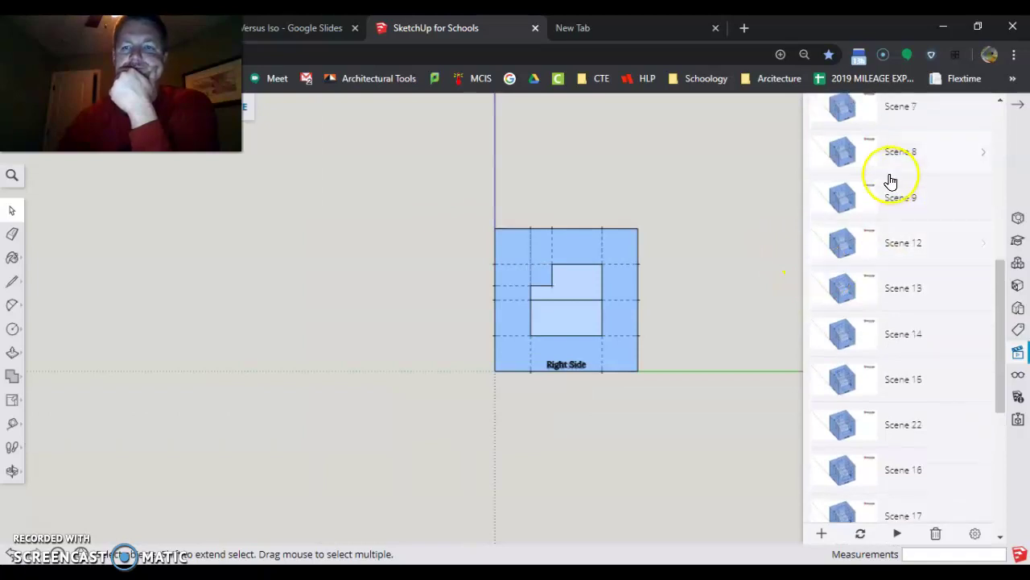
{"action": "scroll", "coordinate": [891, 181], "scroll_direction": "up", "scroll_amount": 4}
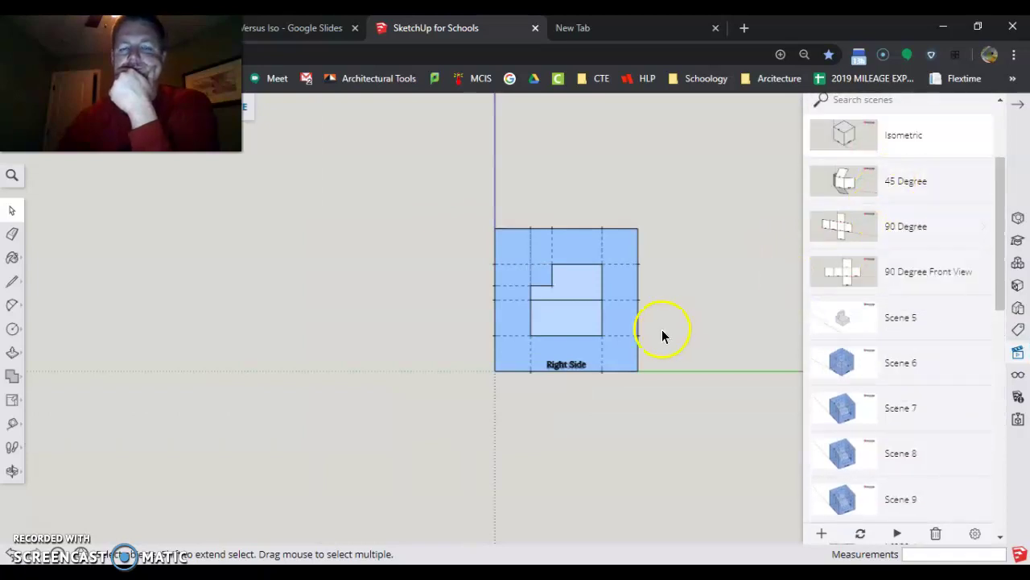